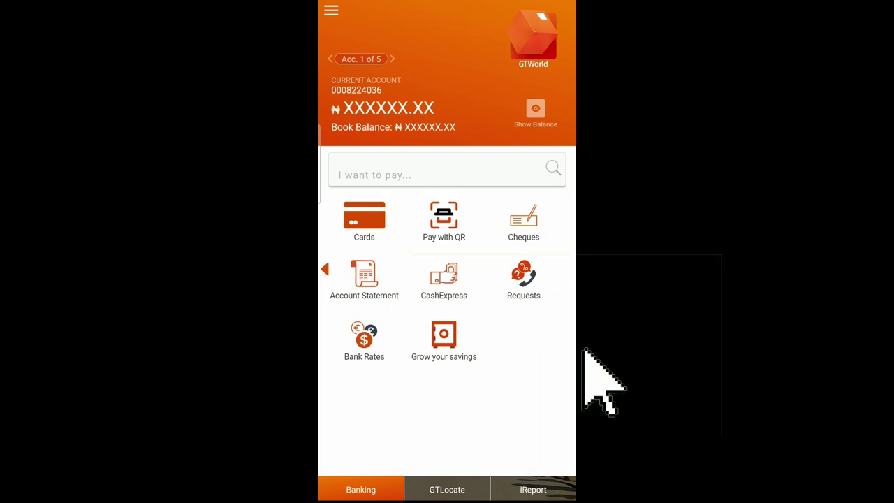
Step: Begin an Update Account Information request with Mobile Number as the update type and list source accounts
left_click(522, 300)
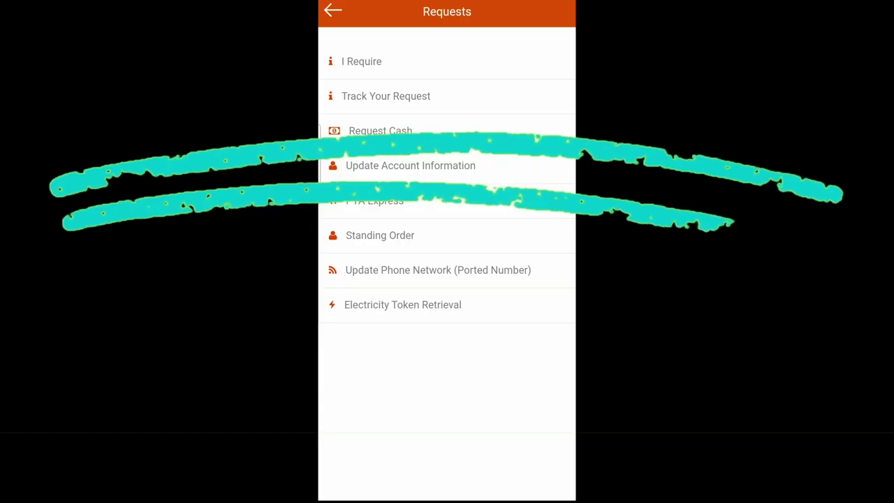
left_click(410, 165)
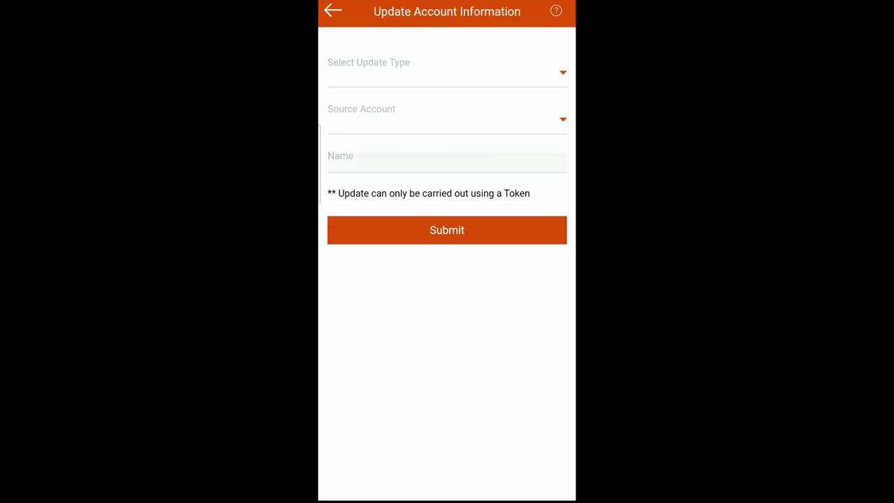
left_click(447, 116)
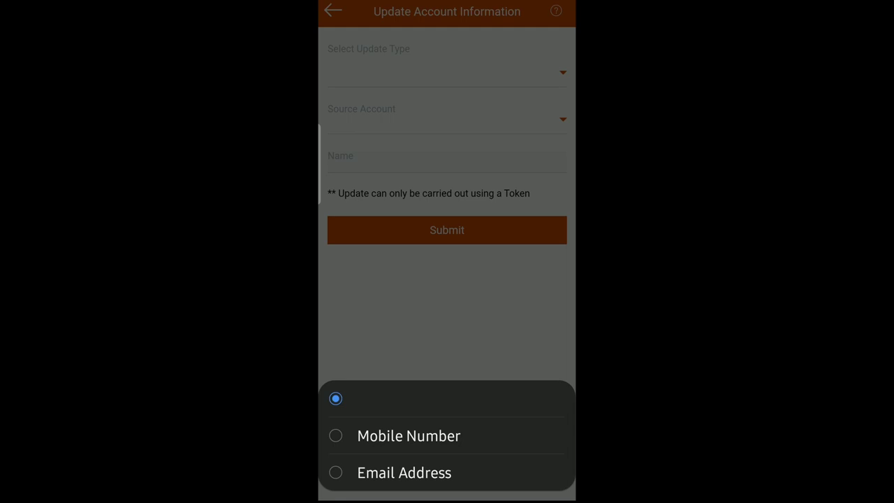
left_click(408, 436)
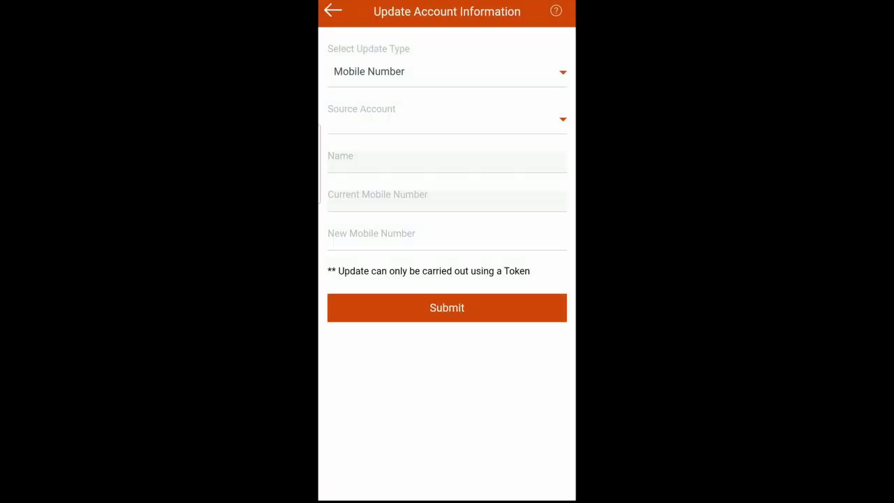
left_click(447, 119)
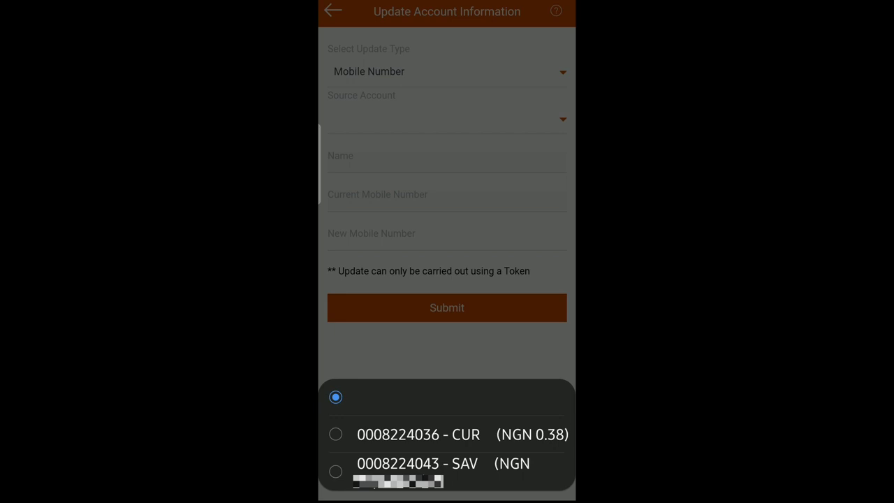
left_click(418, 434)
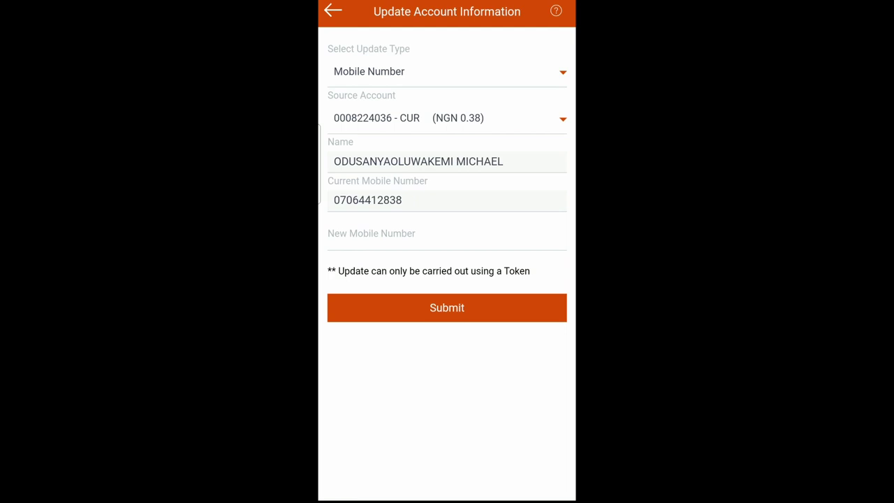
Step: Switch the update type from Mobile Number to Email Address
left_click(447, 71)
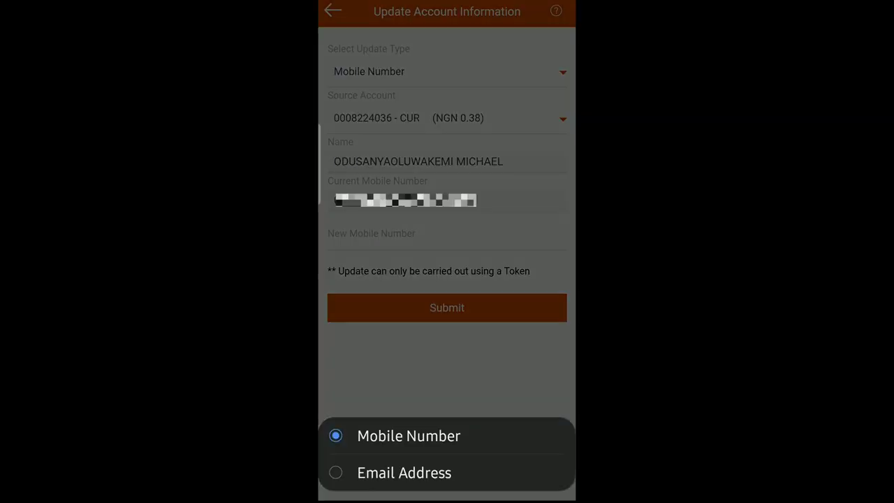
left_click(404, 472)
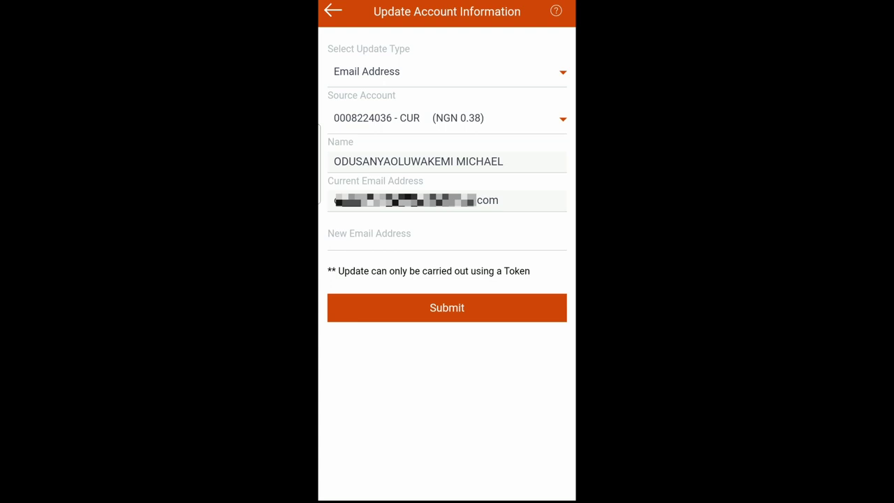